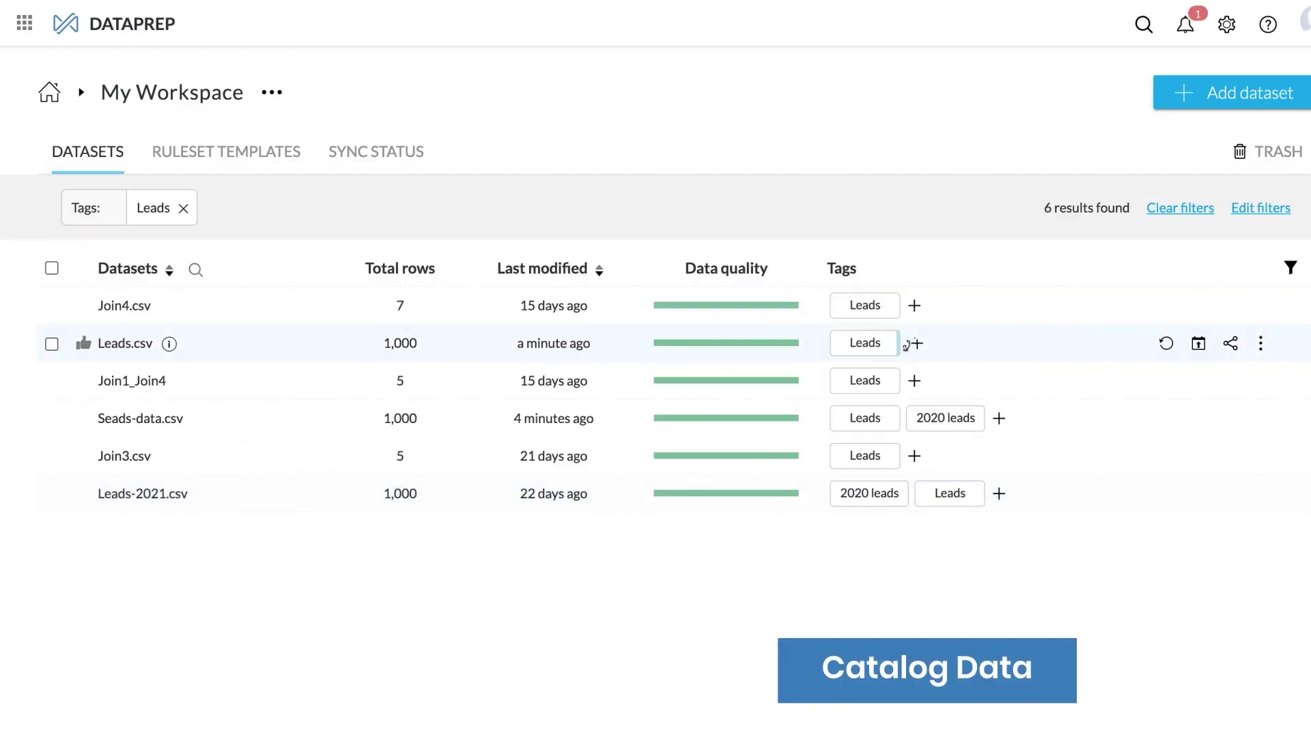
Add a 'marketing' tag to Leads.csv next to its existing Leads tag.
left_click(915, 342)
type("marketing")
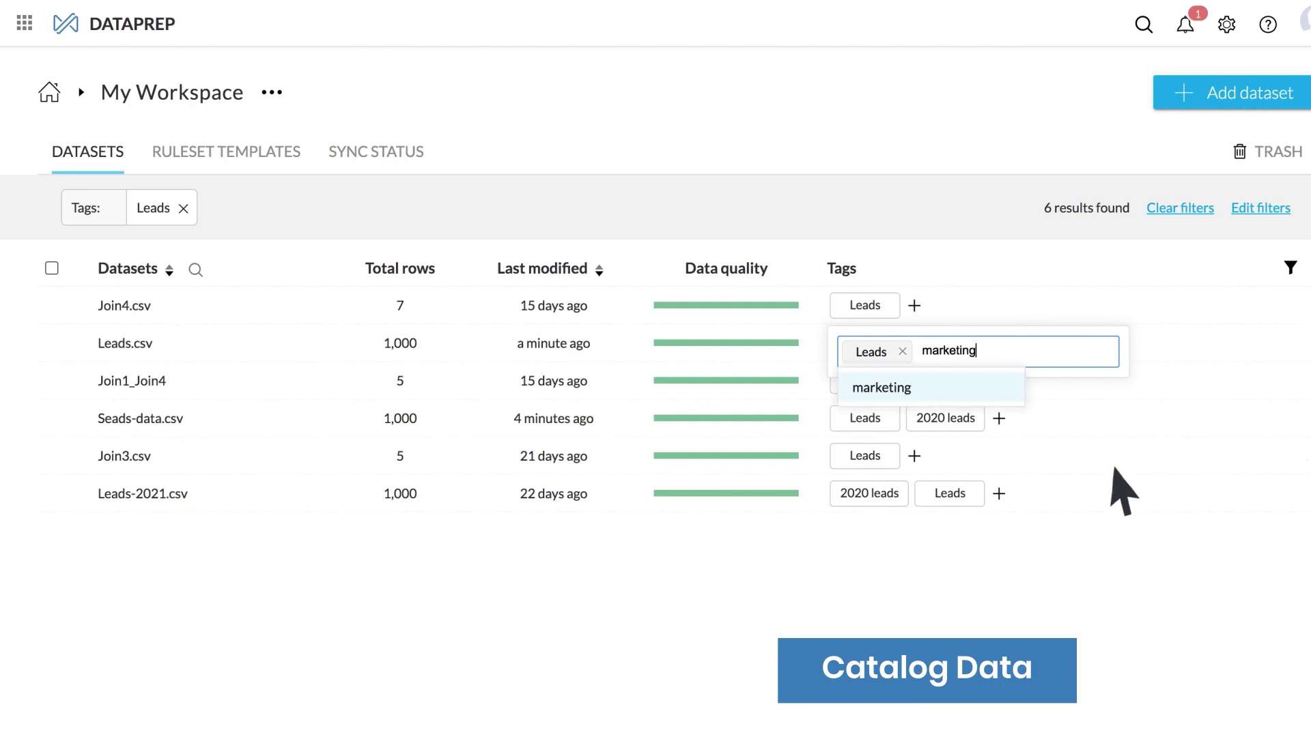
key("Return")
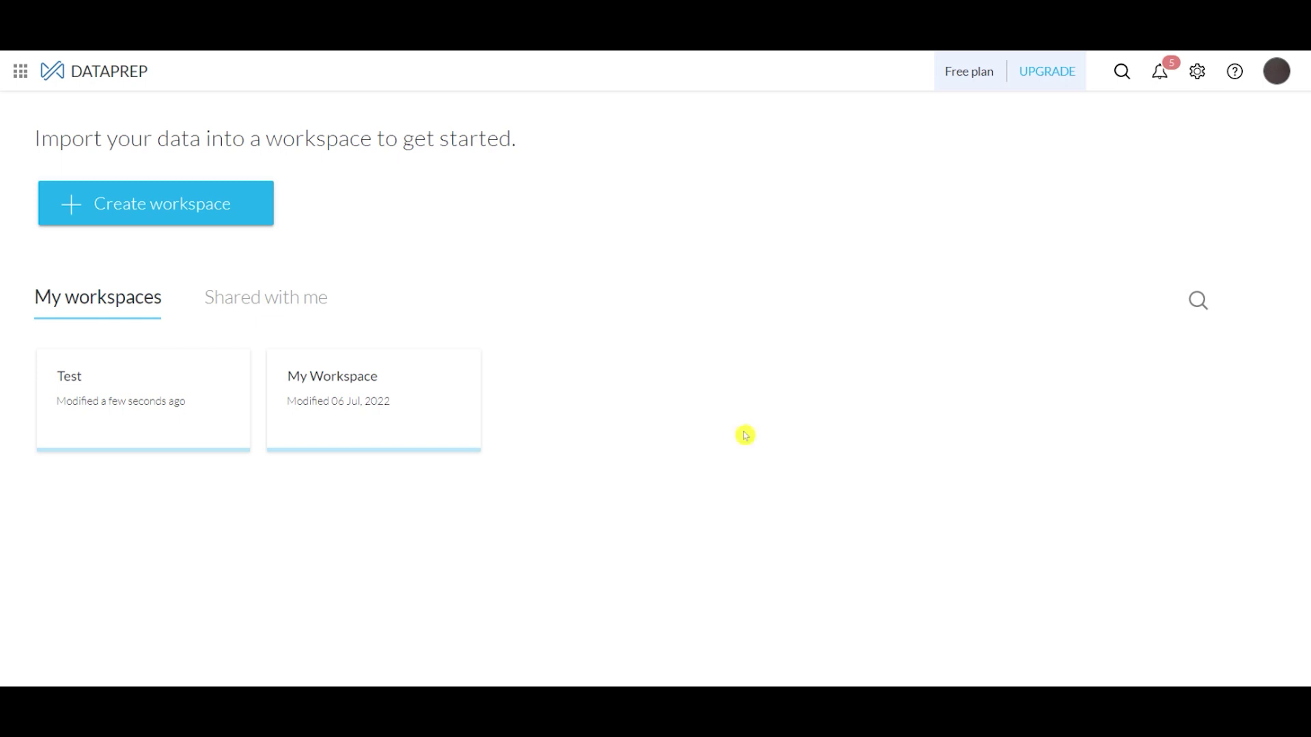
Start a new workspace and replace its default name with 'Testing'.
left_click(217, 214)
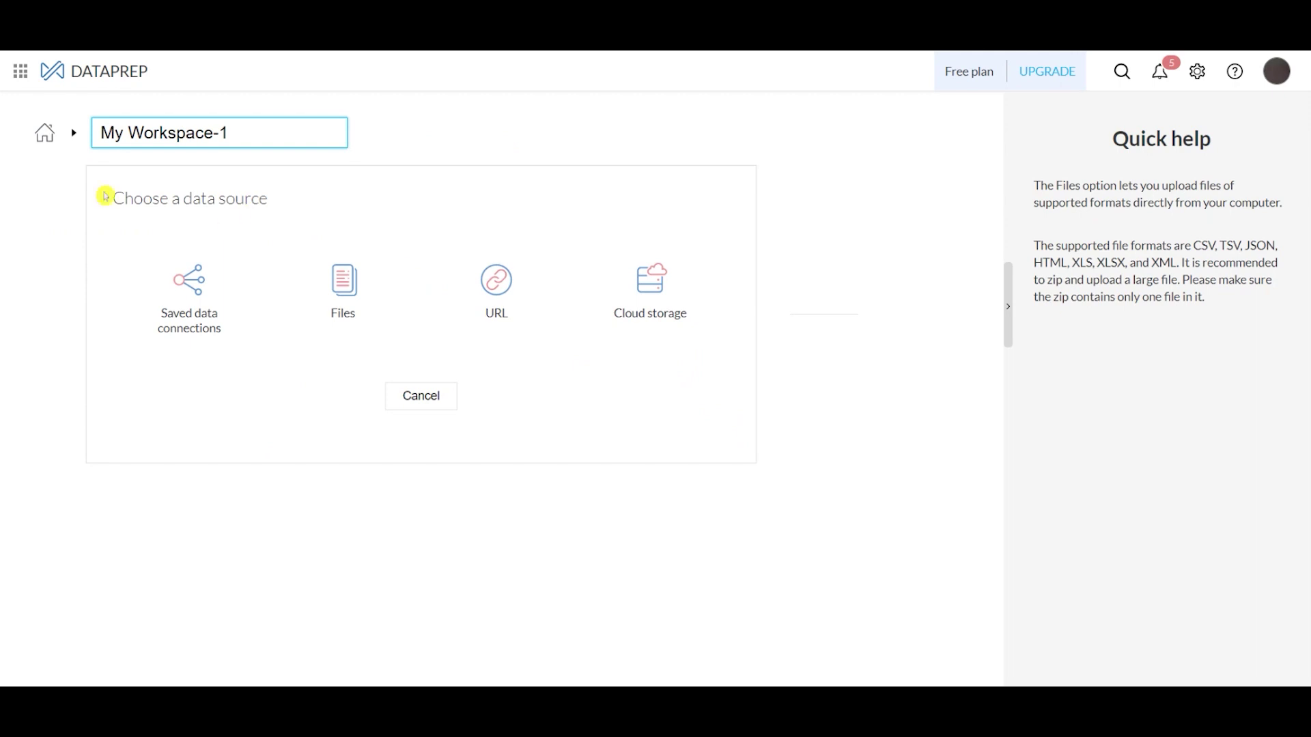
triple_click(101, 132)
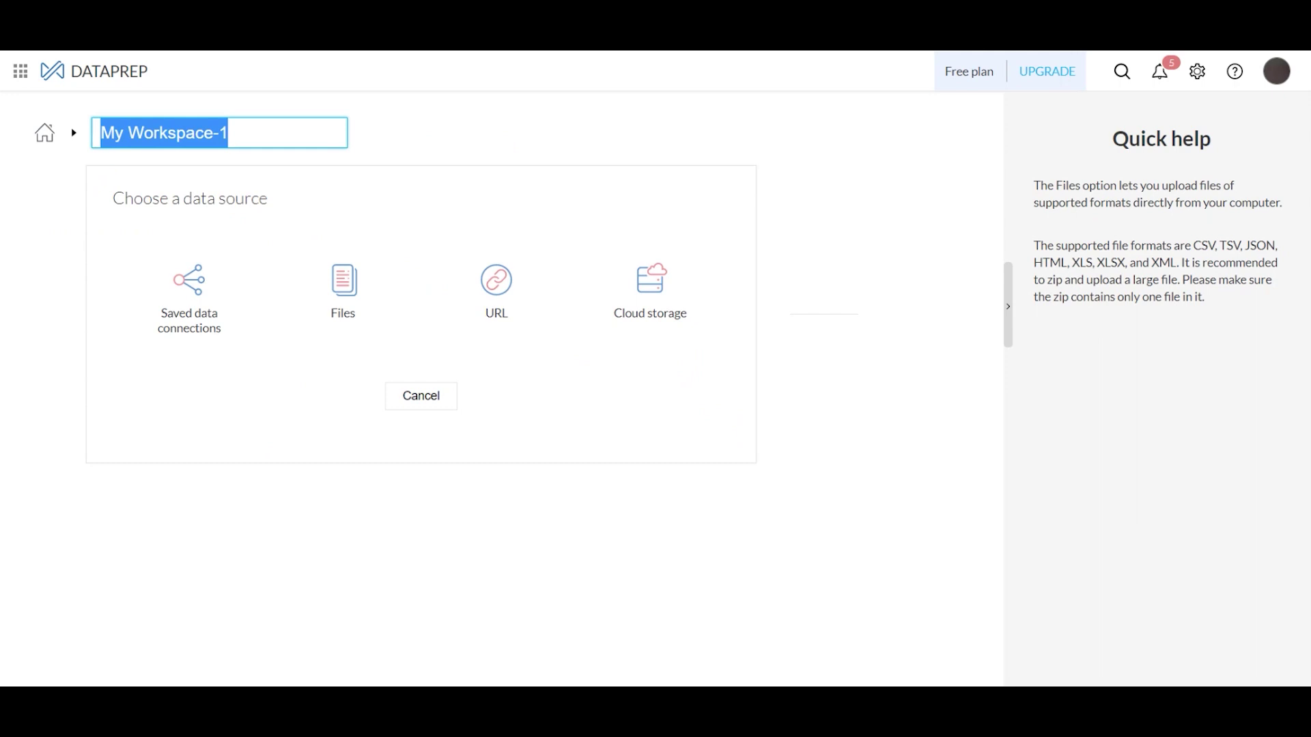
type("Tw\\")
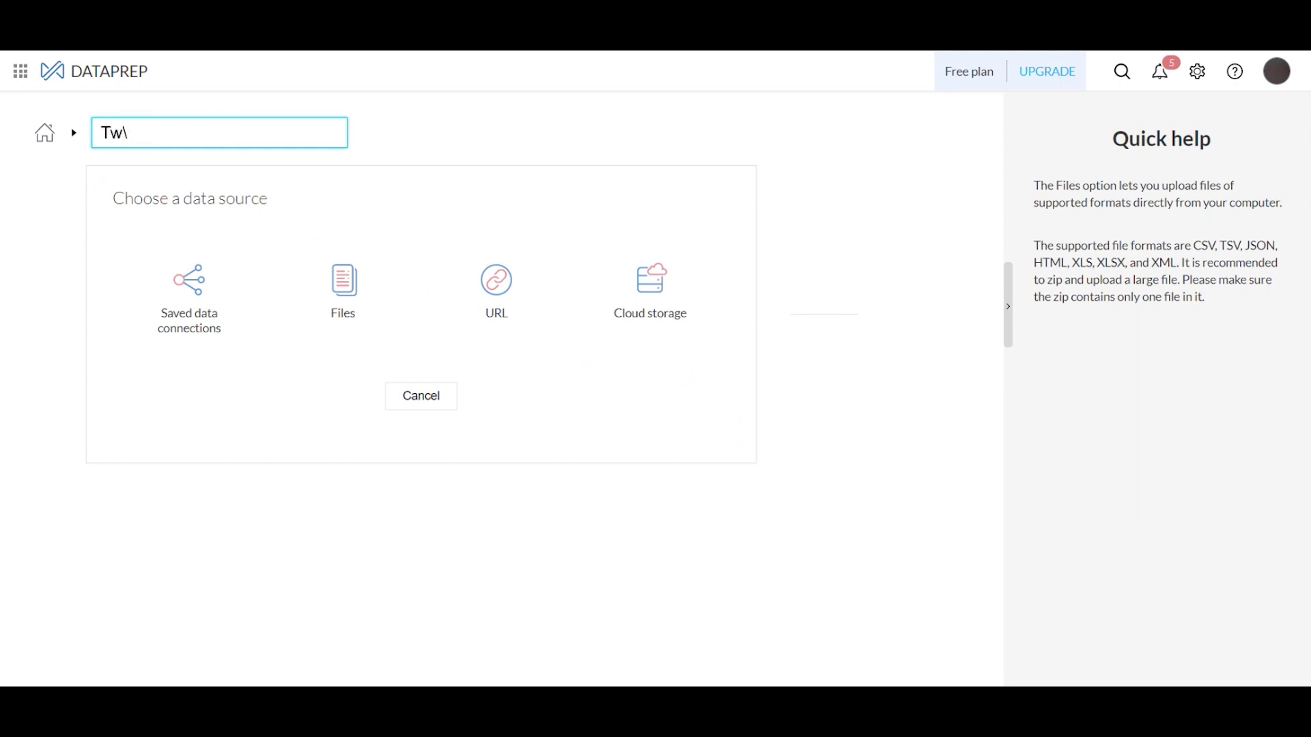
key("BackSpace")
type("esting")
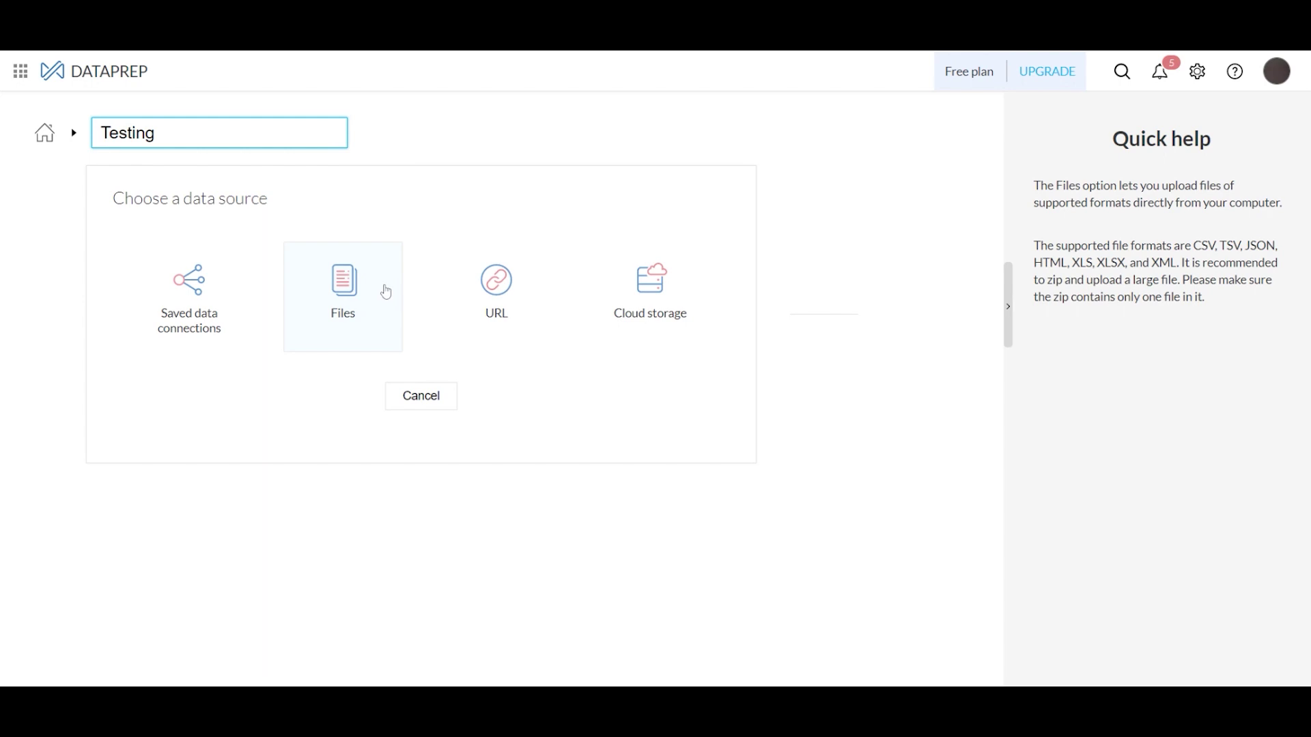
Upload the annual-enterprise-survey-2021 file from the computer into the Testing workspace.
left_click(375, 280)
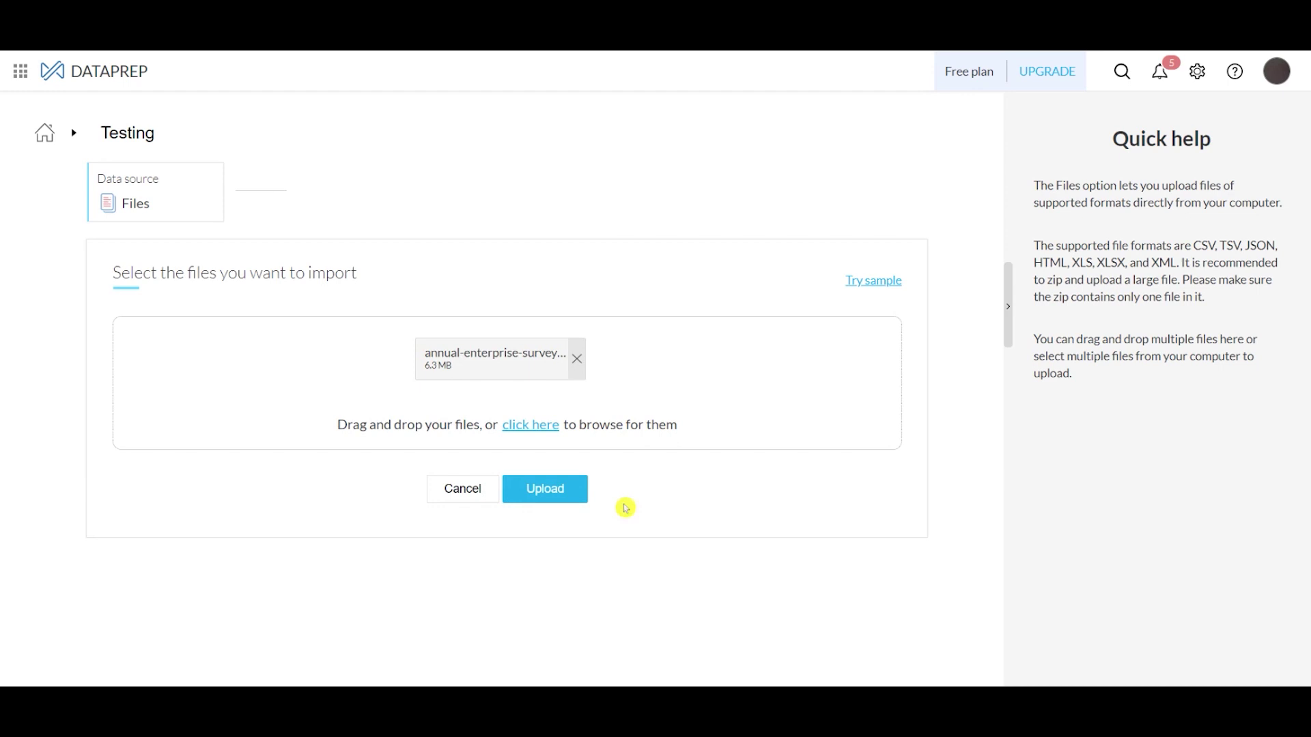
left_click(575, 493)
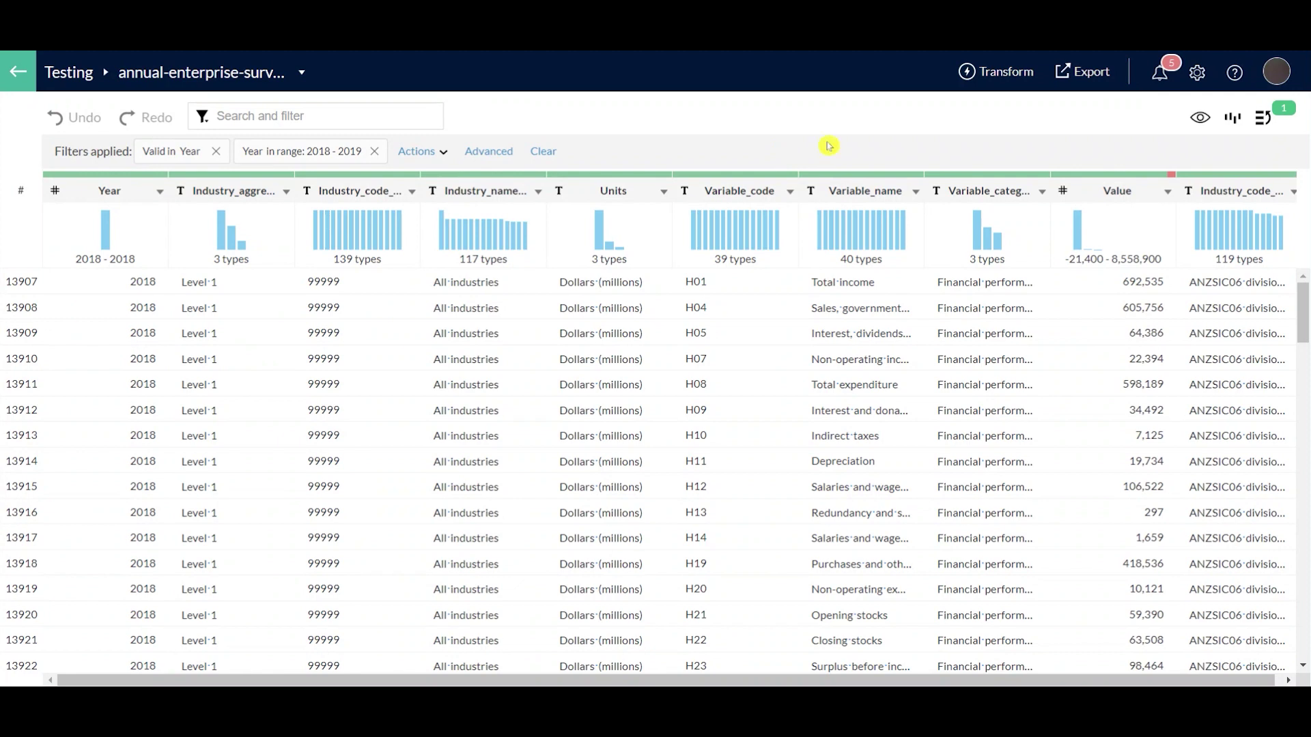
Show Dataset details: 41,715 rows, 10 columns, 99.56% valid and 0.44% invalid.
left_click(1233, 119)
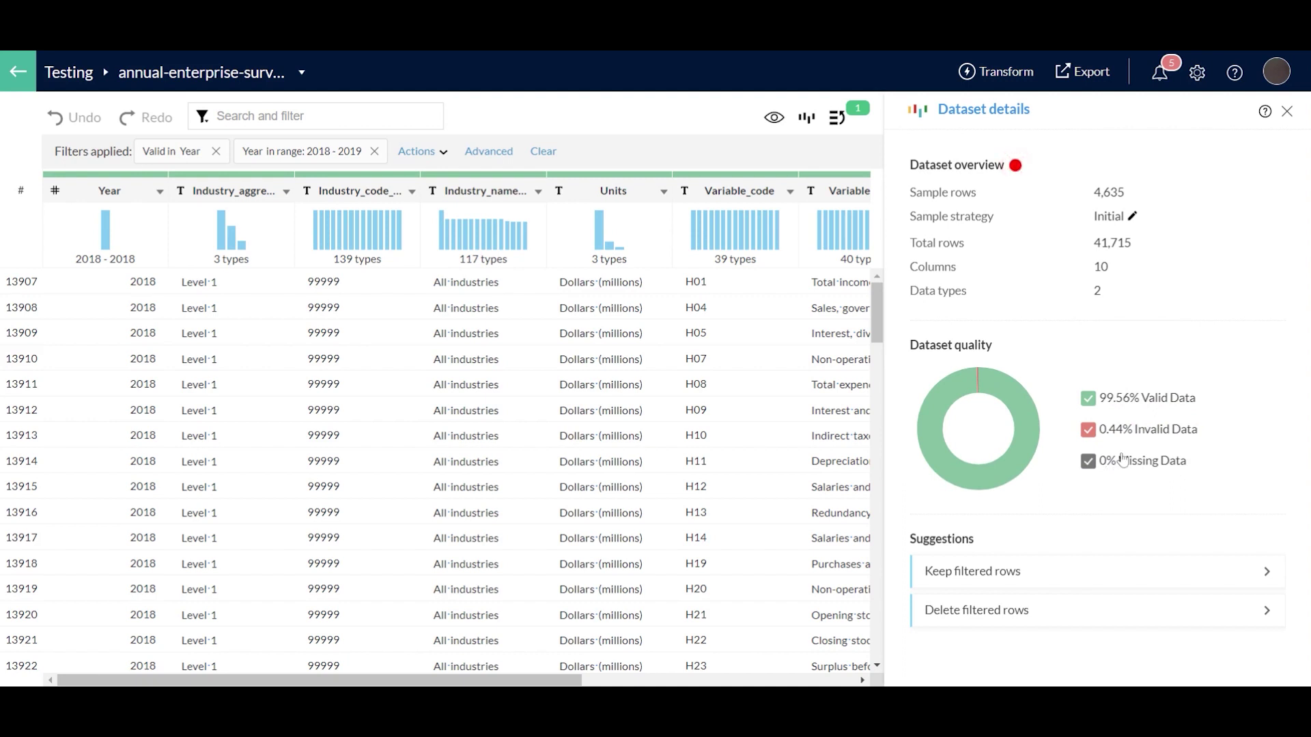
Close the Dataset details panel so the grid reveals the Value column and beyond.
left_click(1287, 110)
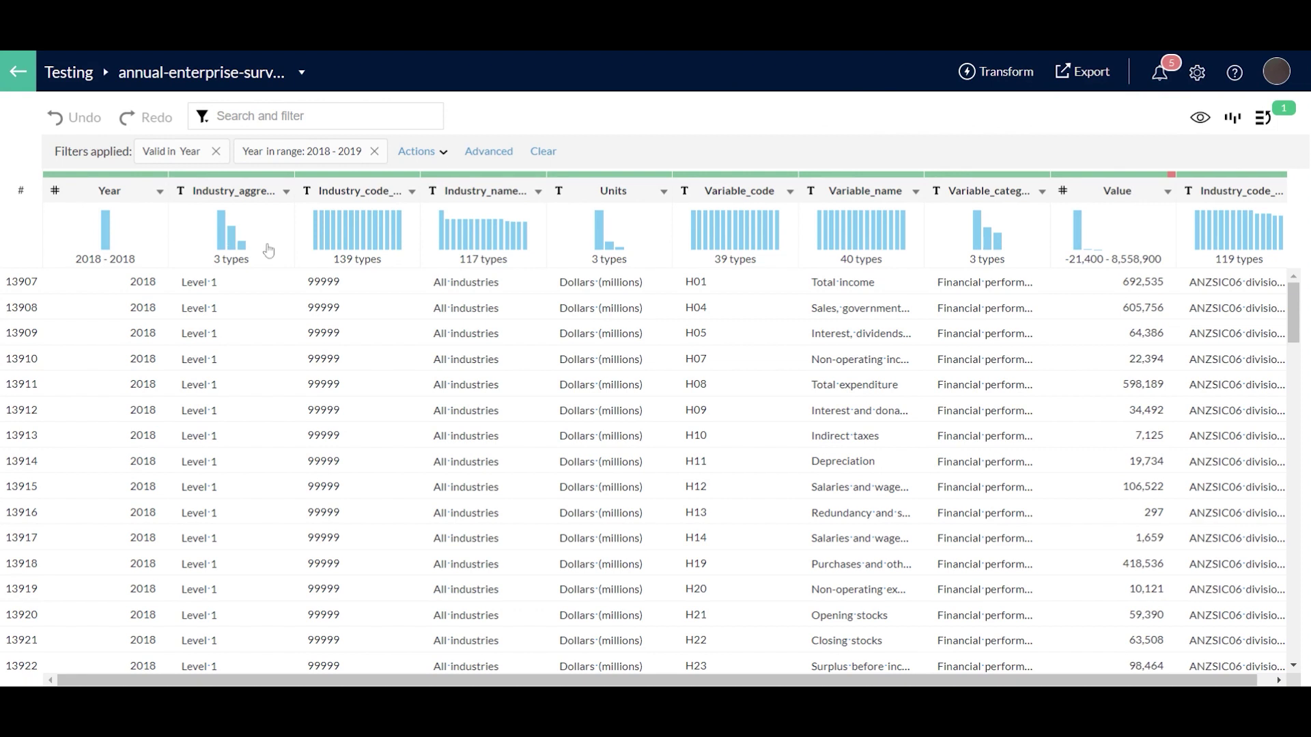
Review the Industry_code_NZSIOC column details, scrolling through its value histogram and suggestions.
left_click(309, 246)
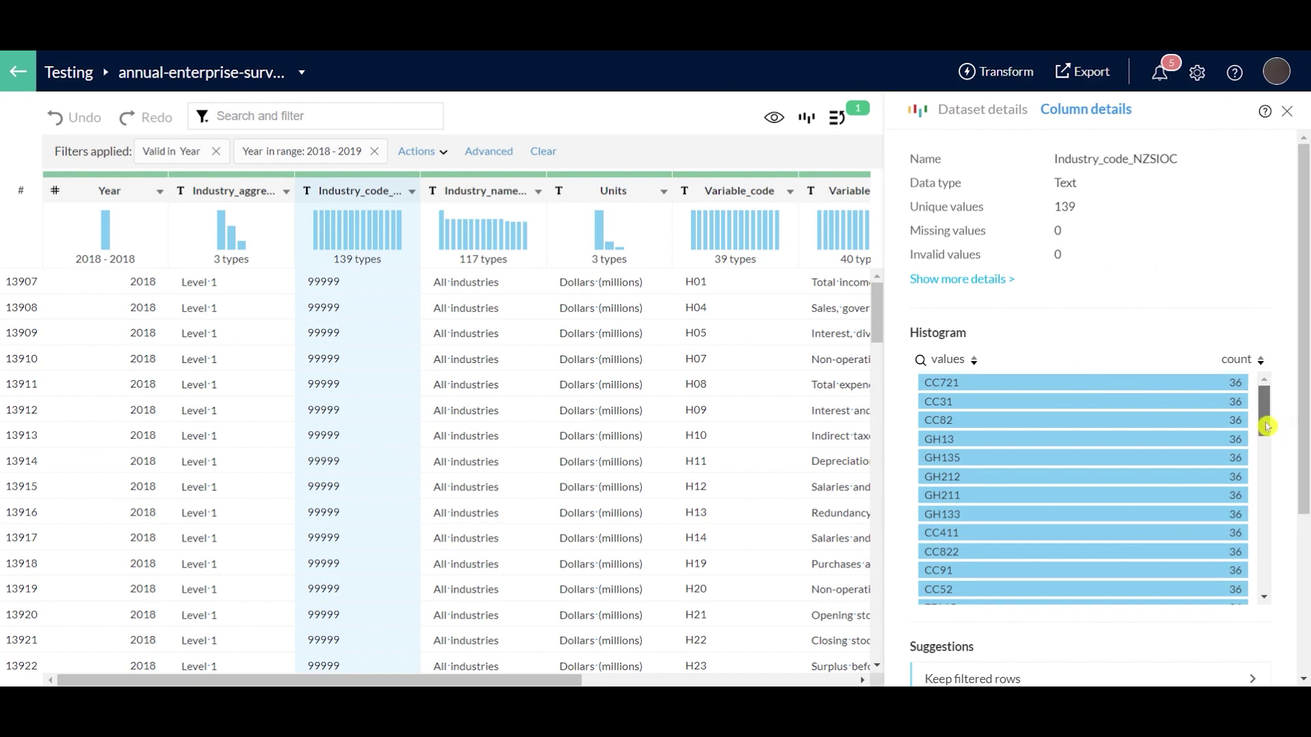
left_click_drag(1266, 426, 1266, 428)
scroll(1266, 428, "down", 3)
scroll(1305, 486, "down", 2)
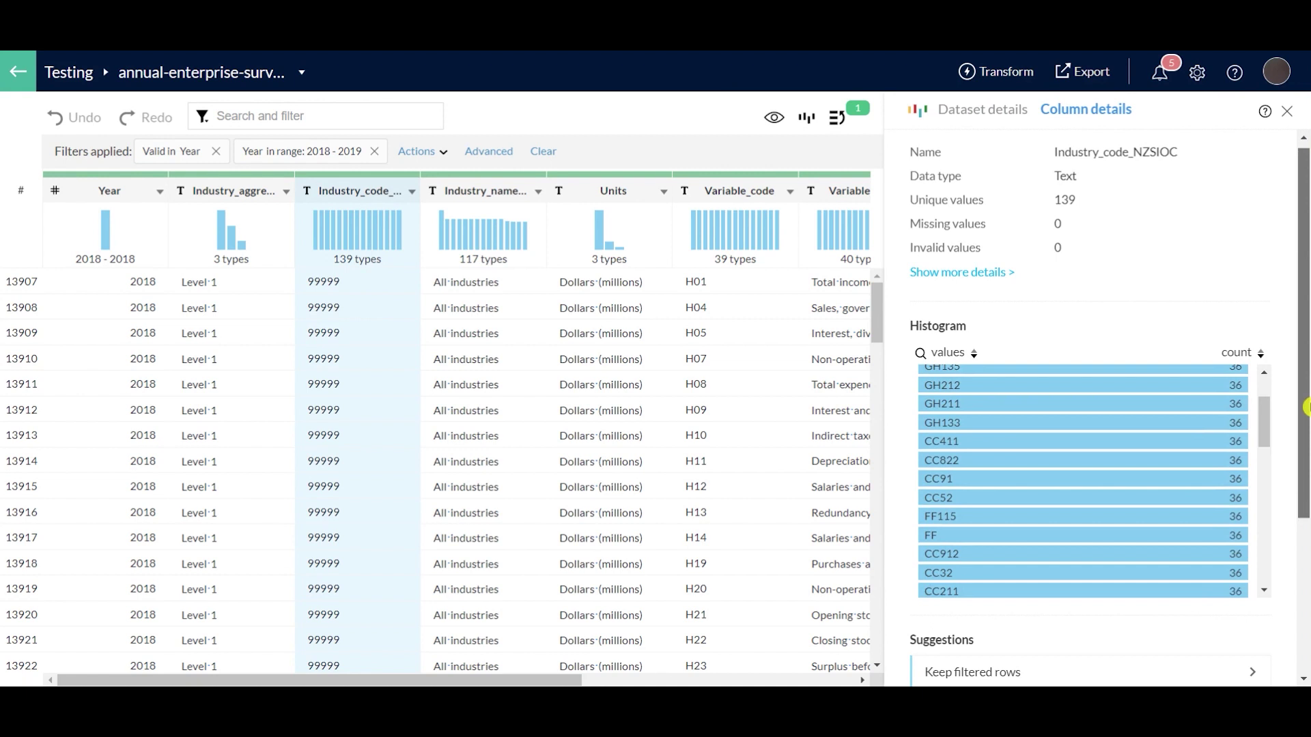
scroll(1305, 486, "down", 2)
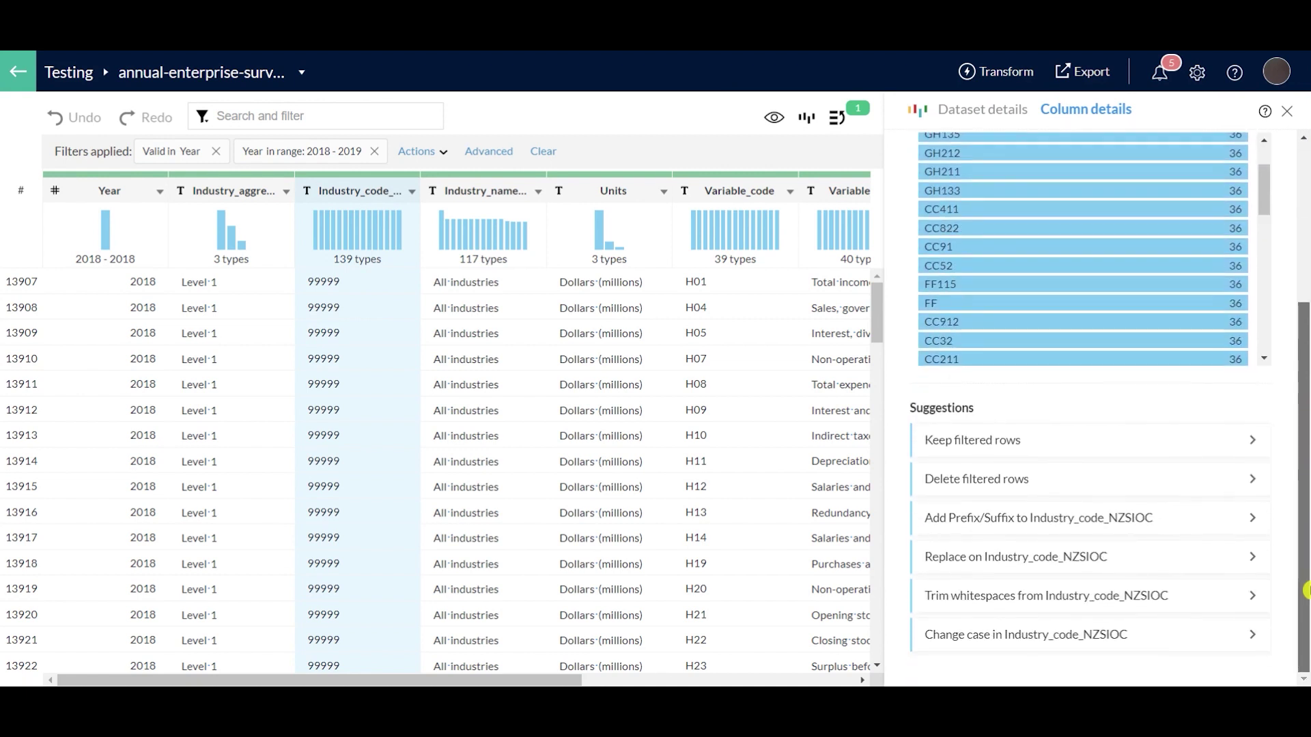
mouse_move(1305, 589)
left_mouse_down()
mouse_move(1309, 460)
mouse_move(1273, 398)
left_mouse_up()
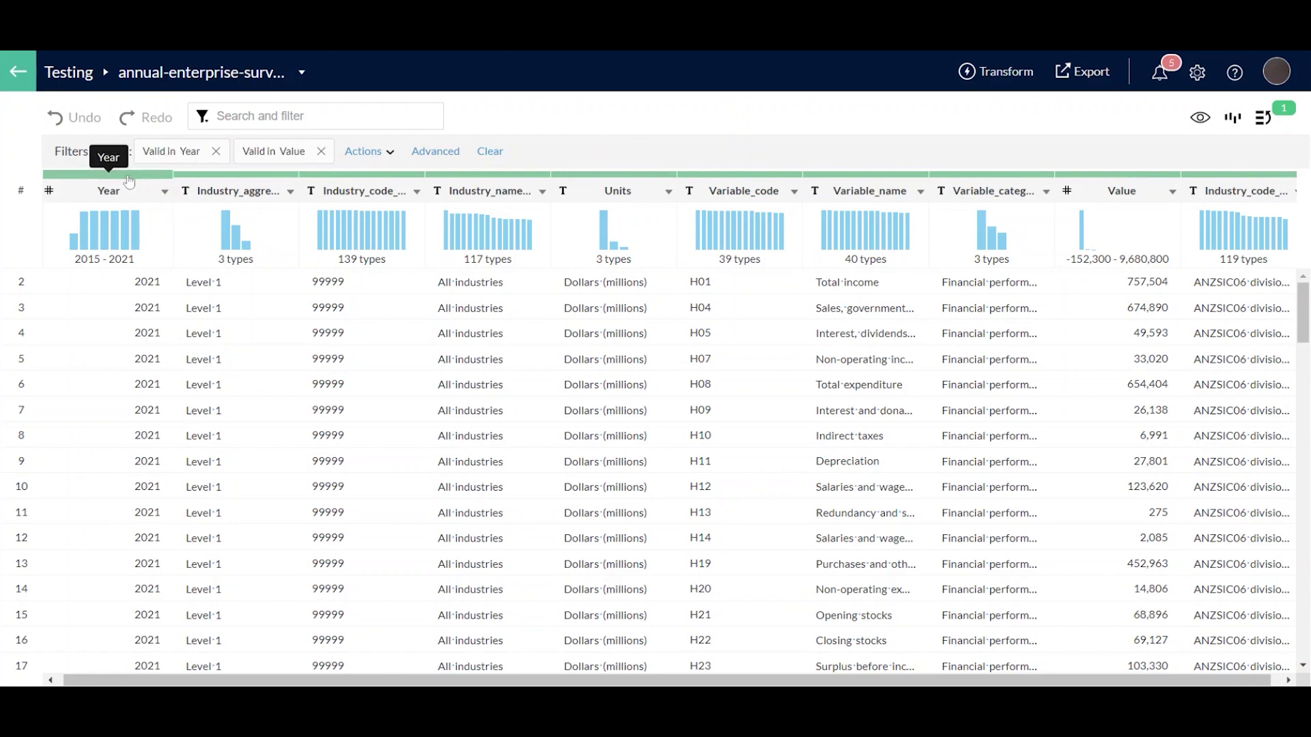
Display the Year column's quality donut: 100.00% valid, 0% invalid, 0% missing.
mouse_move(139, 180)
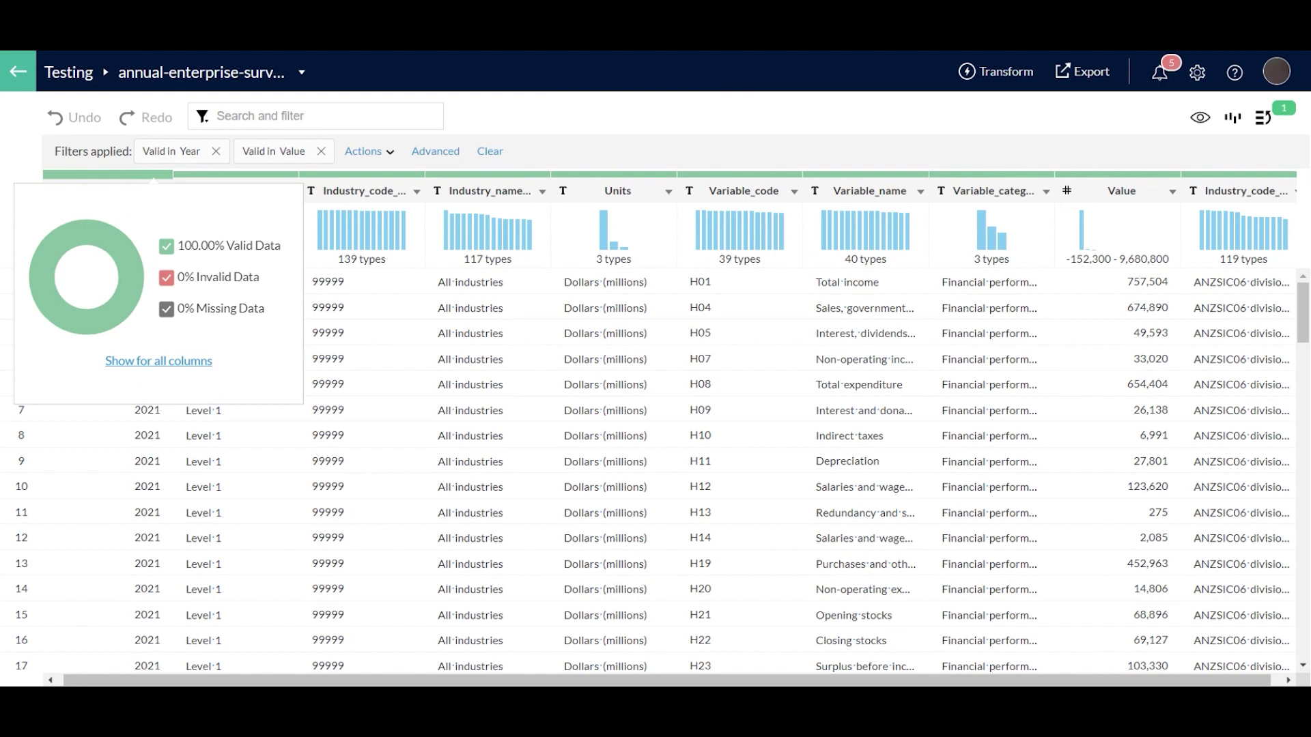
left_click(143, 179)
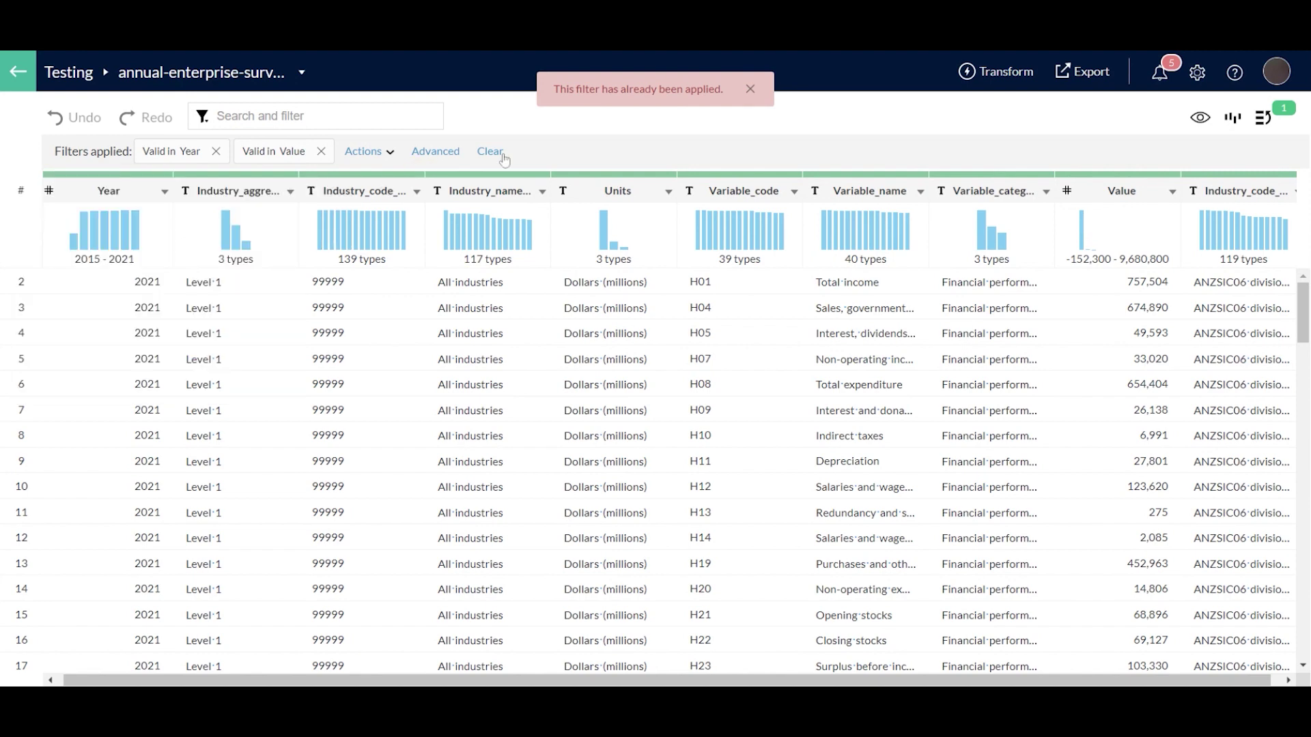
left_click(751, 90)
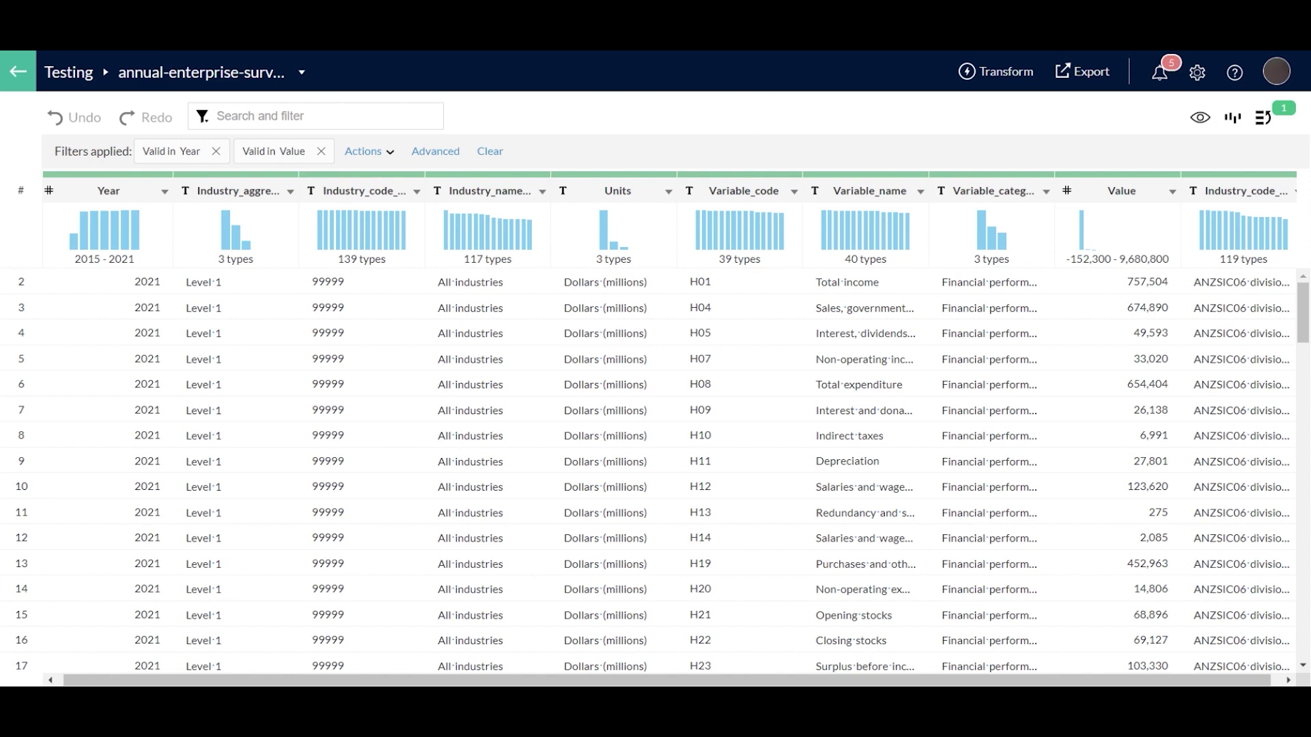
Open the Year column details and scroll through its yearly histogram to the Suggestions list.
left_click(158, 255)
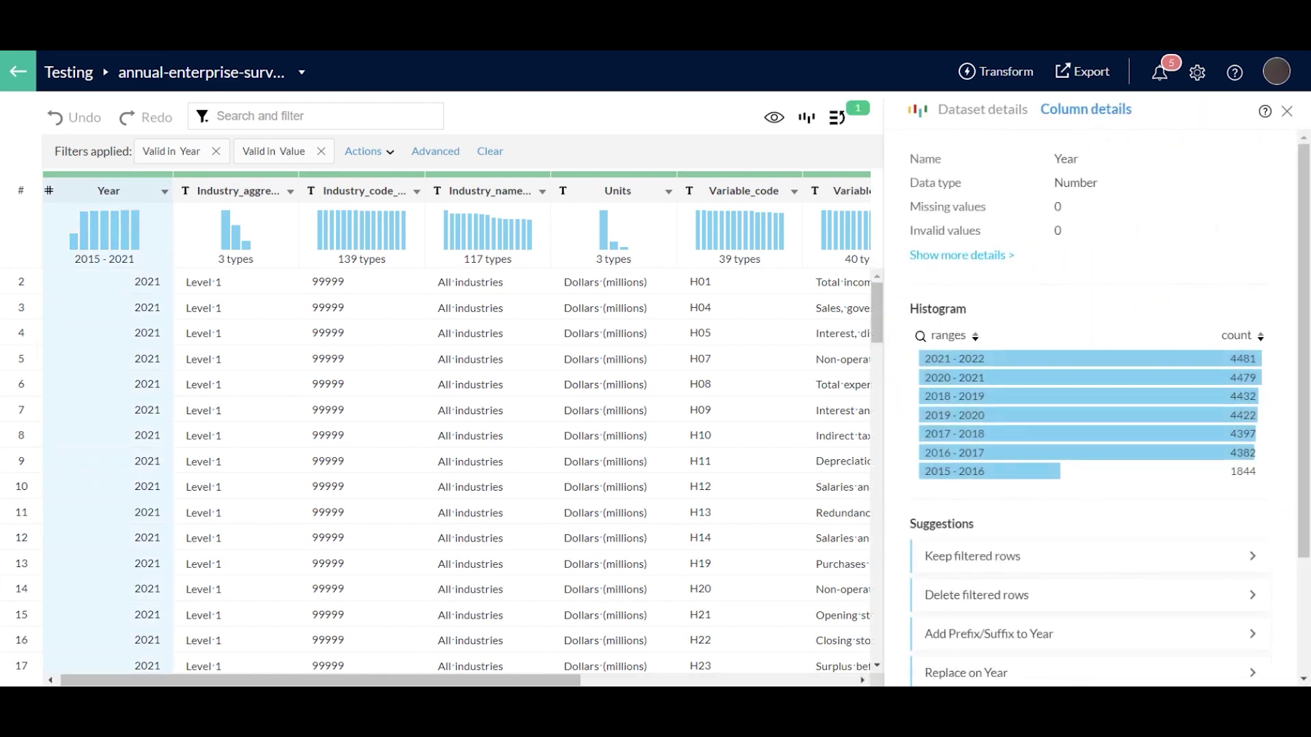
scroll(1306, 487, "down", 2)
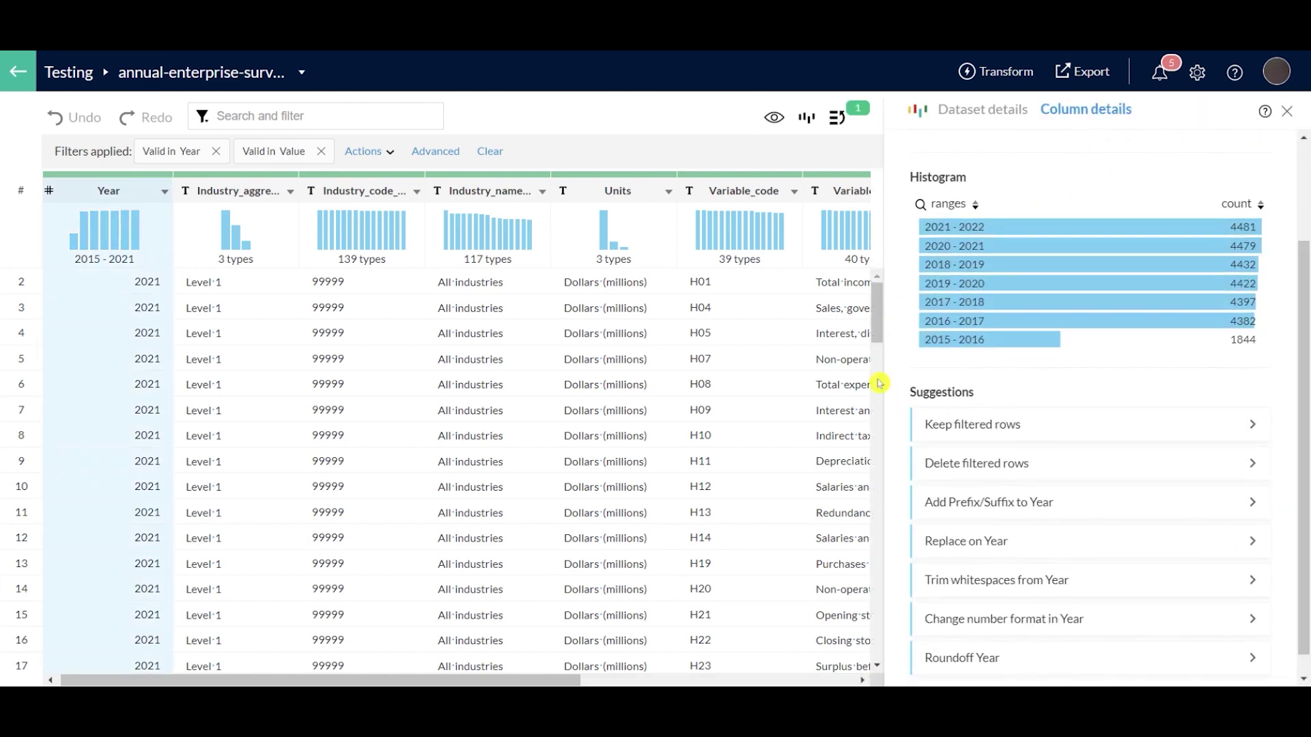
left_click_drag(910, 396, 1029, 393)
left_click(1032, 394)
scroll(1306, 445, "down", 1)
scroll(1306, 445, "down", 1)
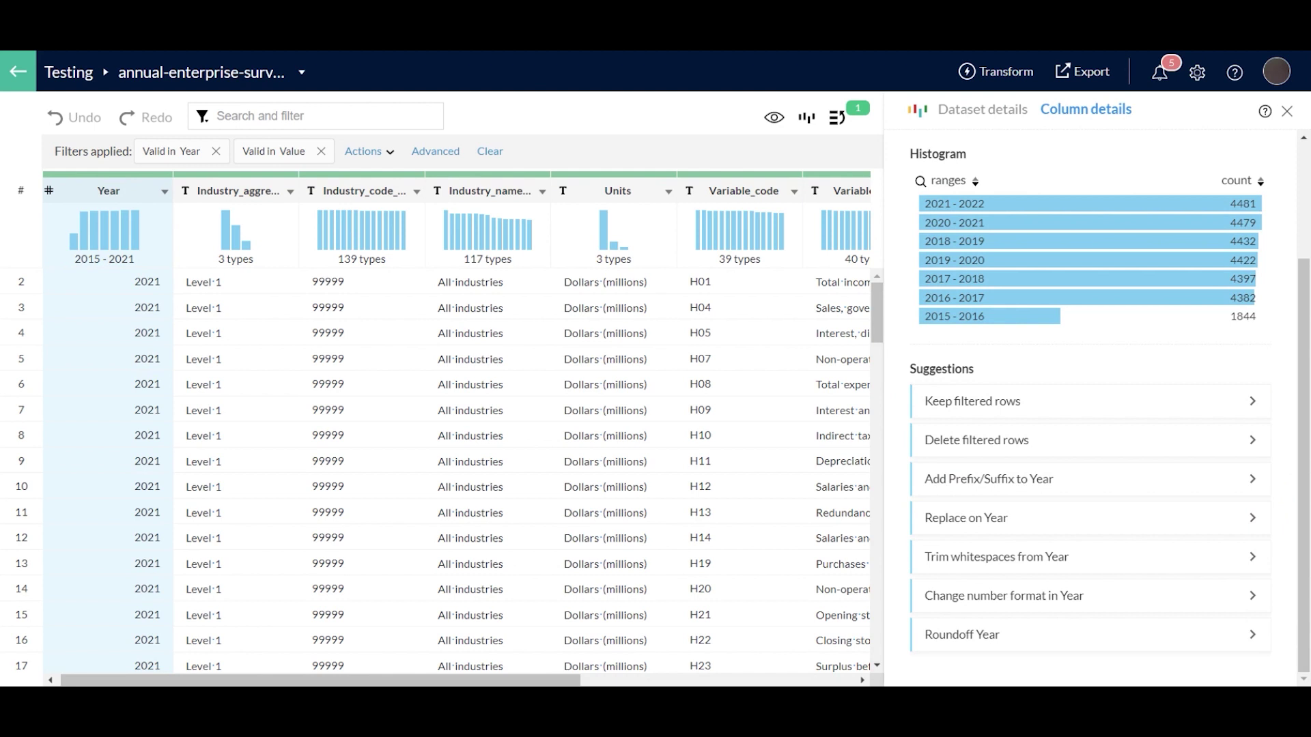
Check the Year column's actions menu, then dismiss it along with the details panel.
right_click(164, 260)
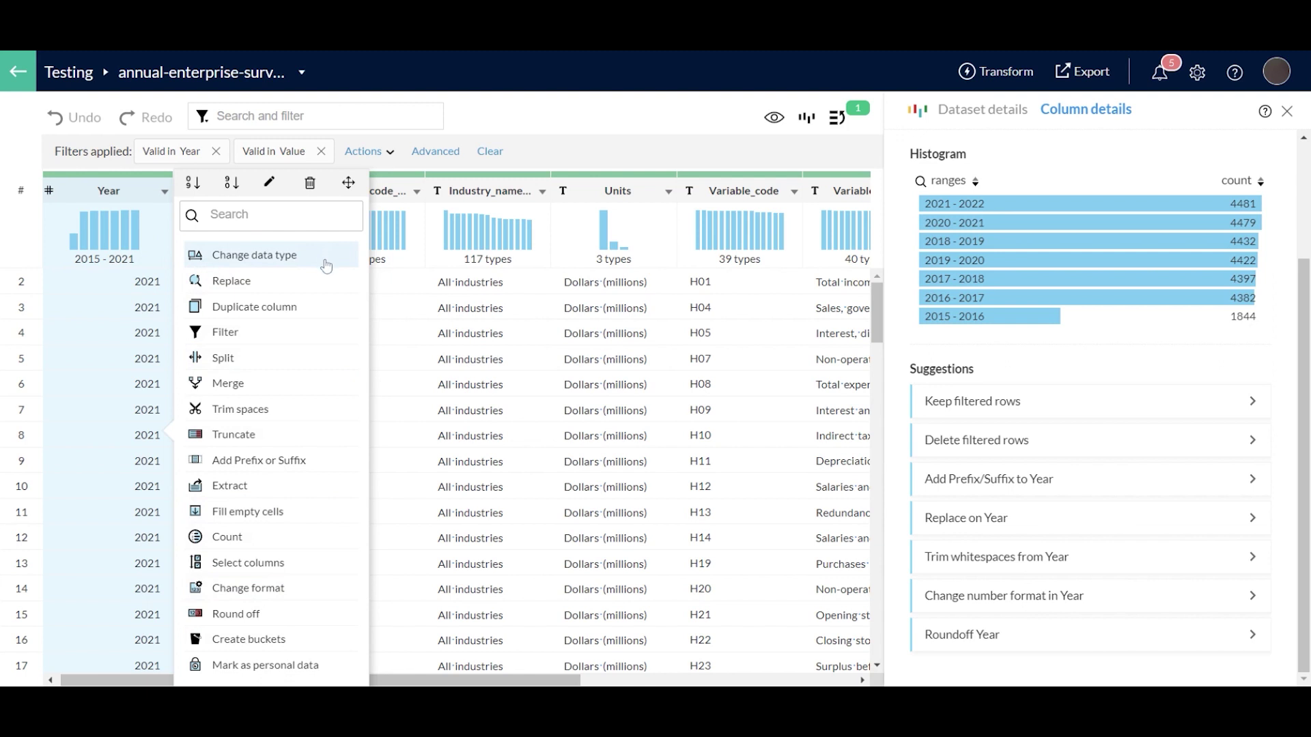
left_click(561, 101)
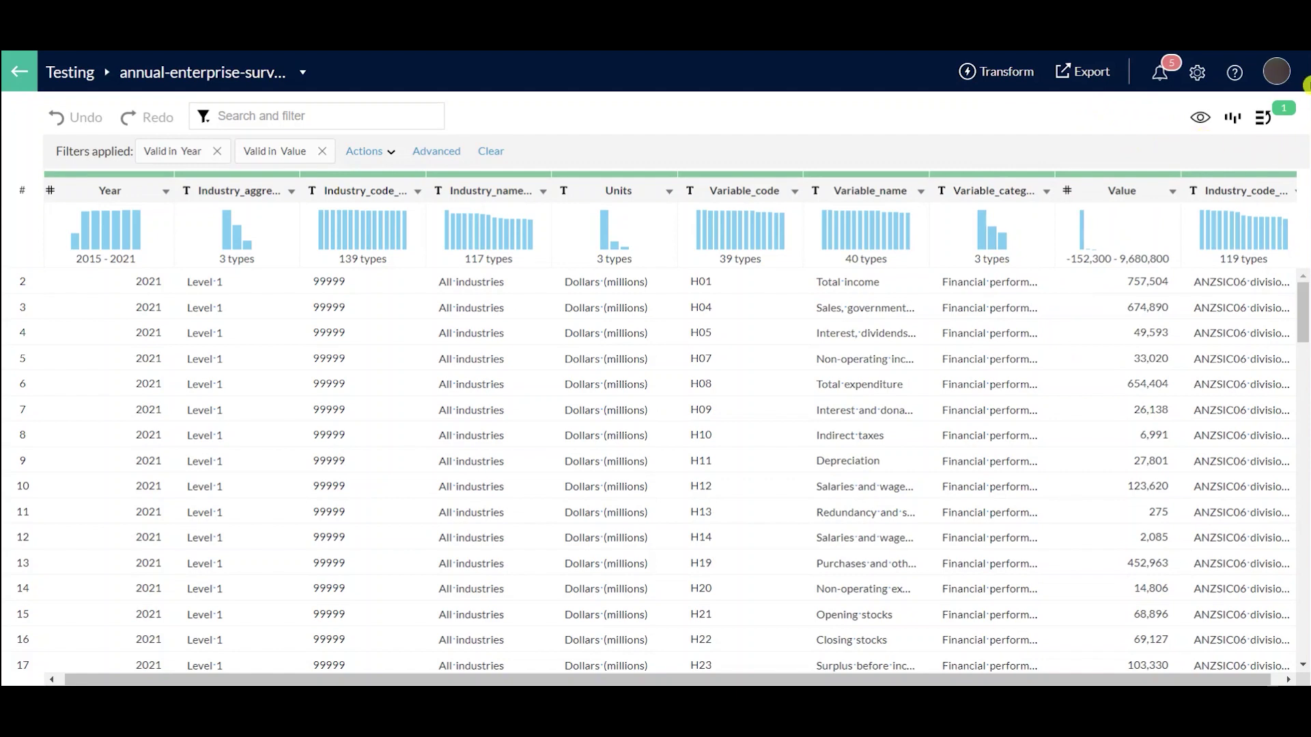
Remove both applied validity filters, restoring the unfiltered Year 2015–2021 table.
left_click(1267, 122)
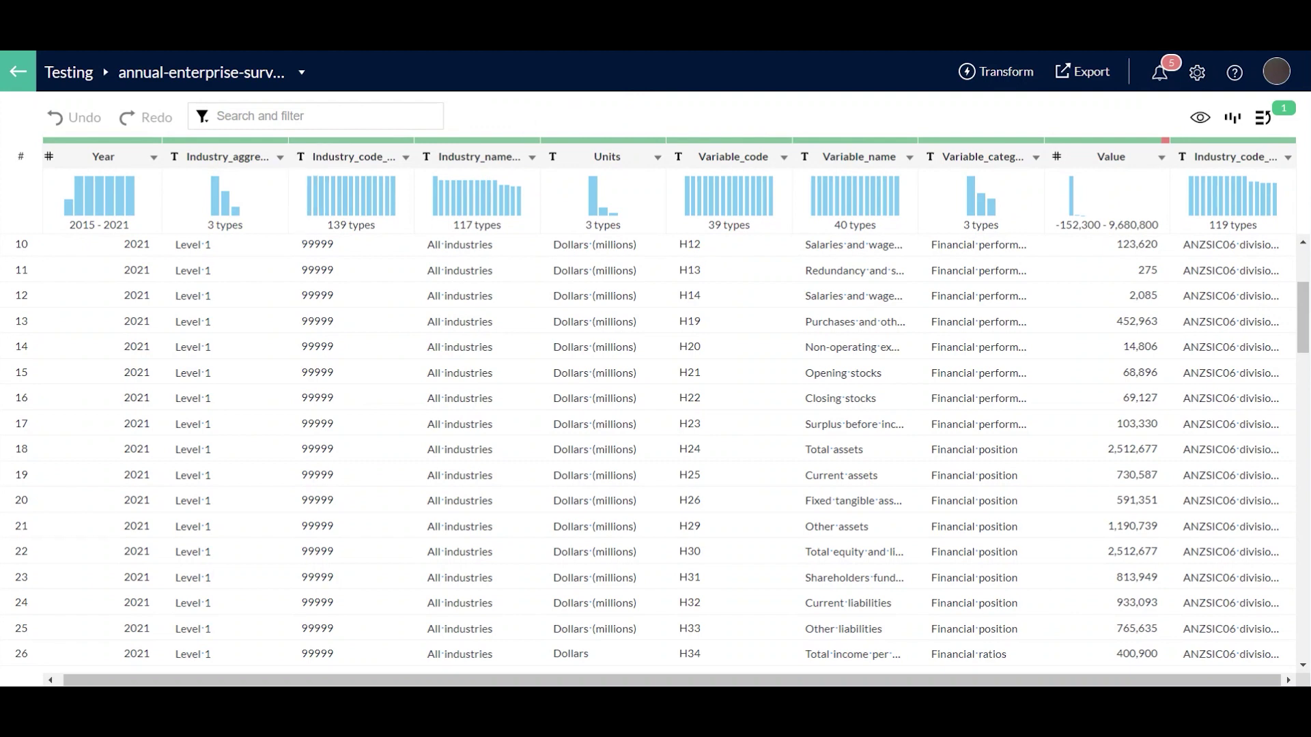
Check the Industry_aggregation_NZSIOC column details, then view dataset details: 41,715 rows, 10 columns, 99.56% valid.
left_click(280, 212)
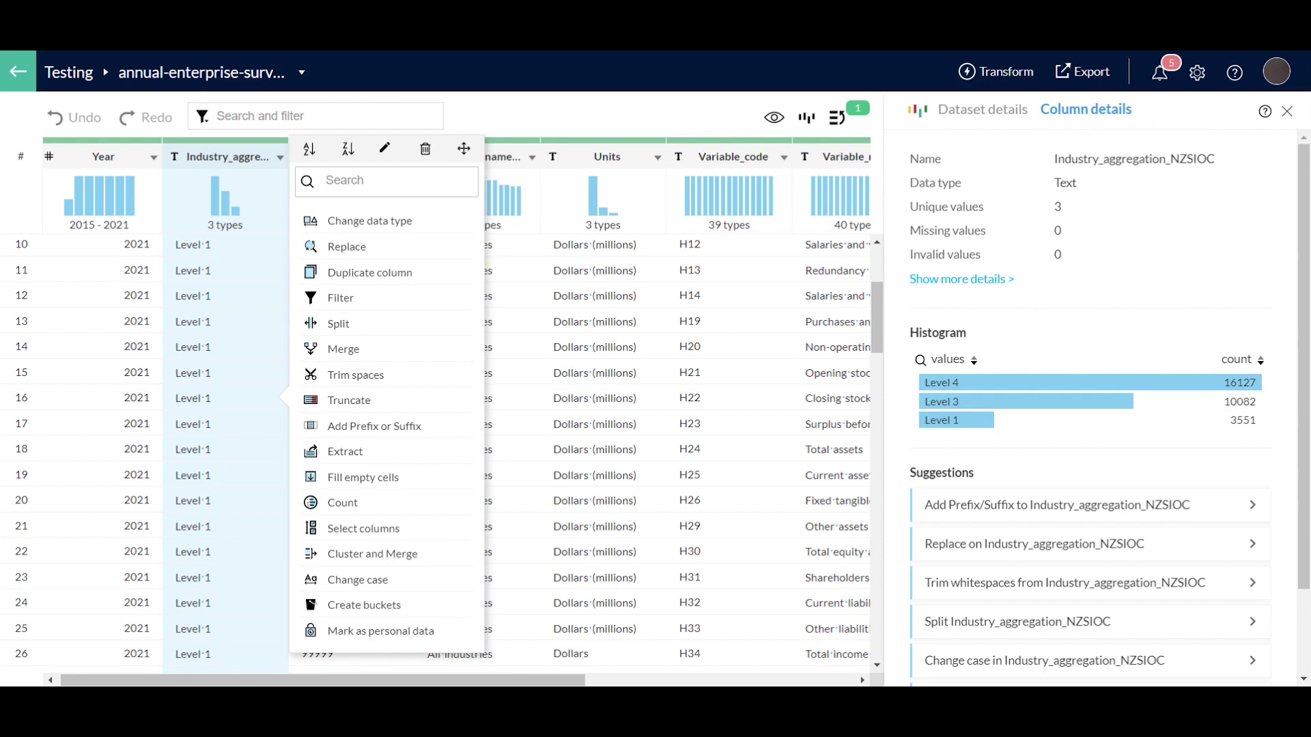
left_click(564, 116)
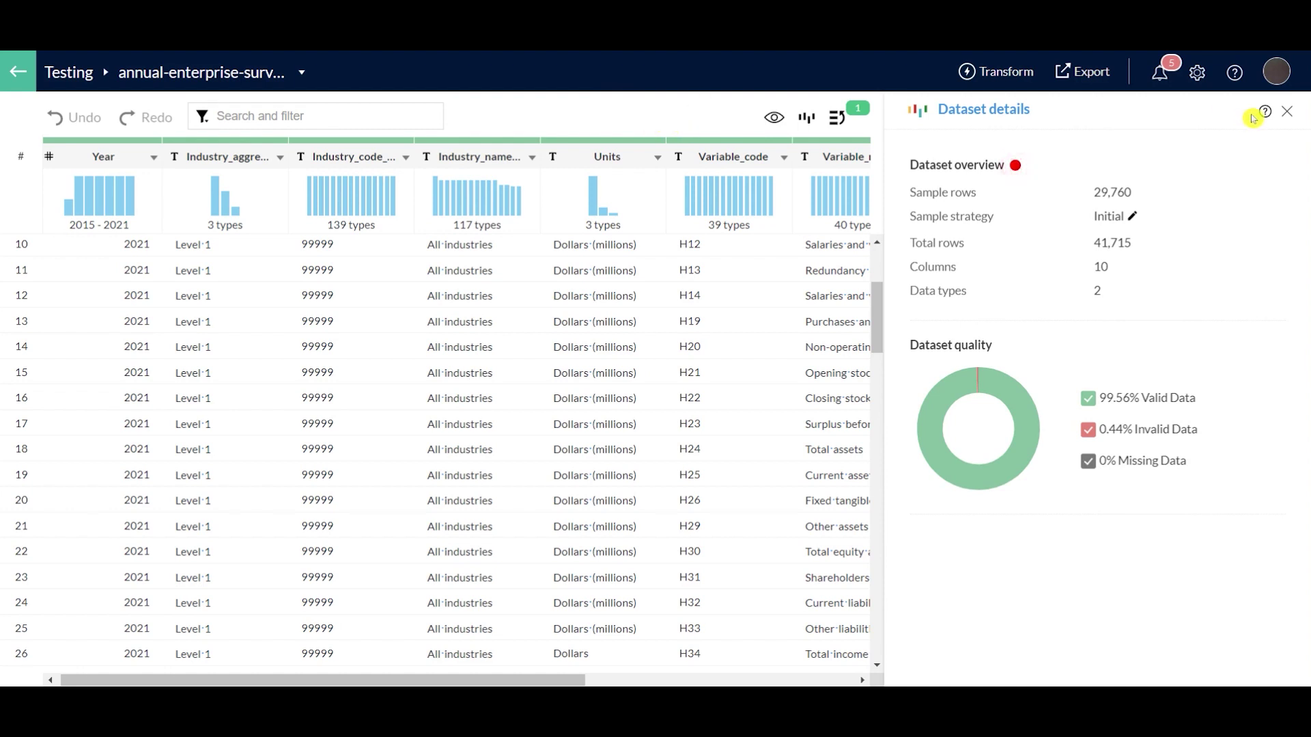
Close the Dataset details panel and bring up the Export now option.
left_click(1287, 111)
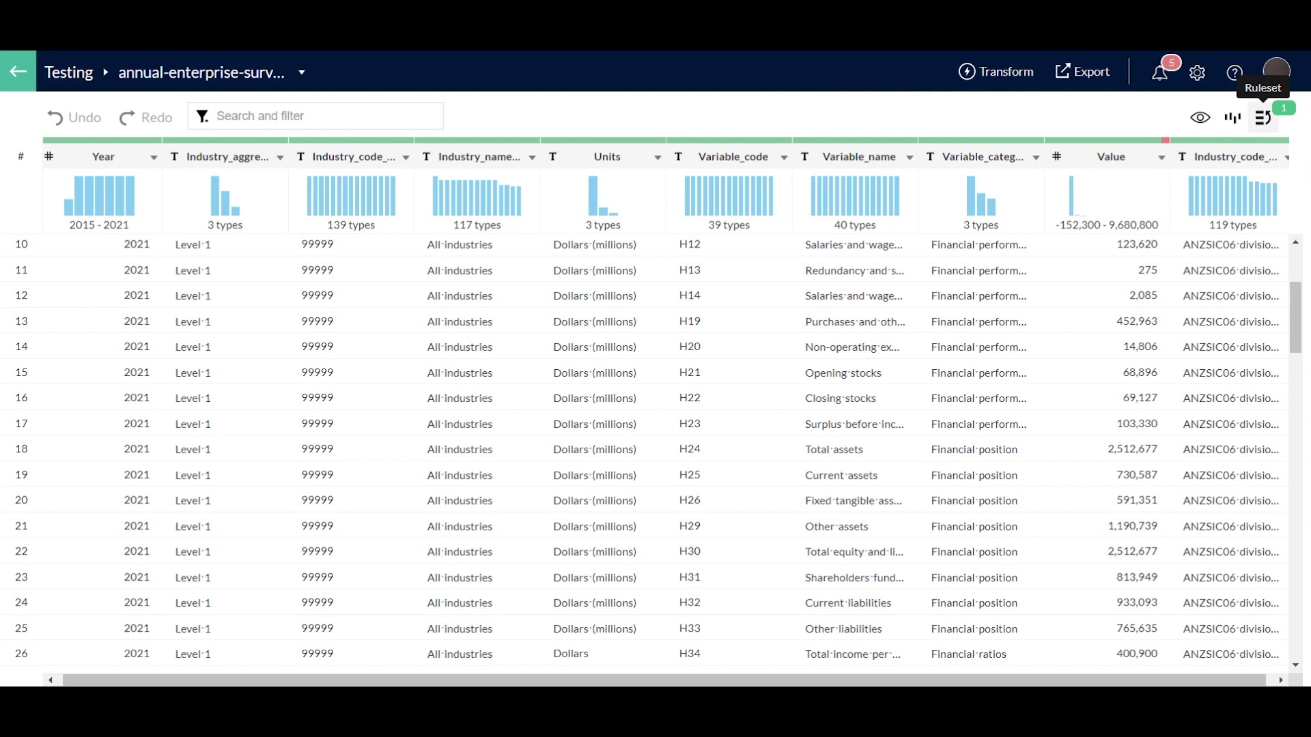
left_click(1086, 80)
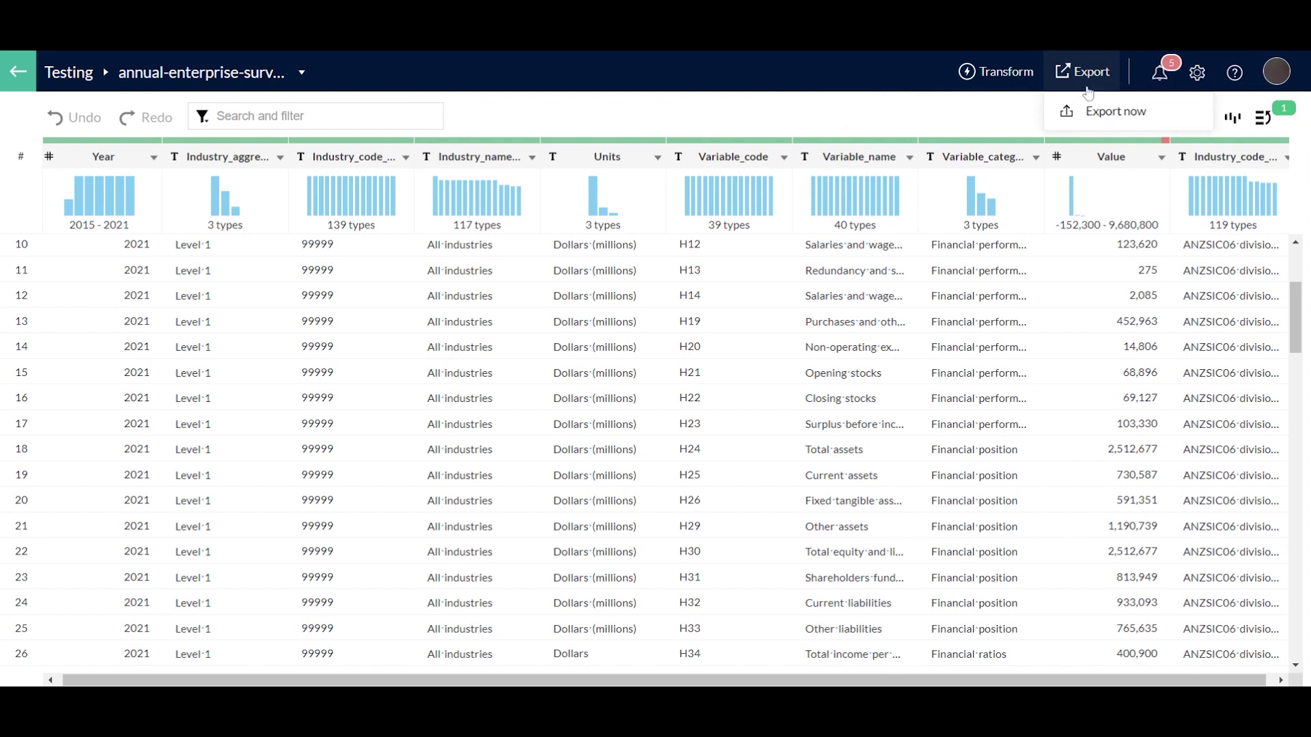